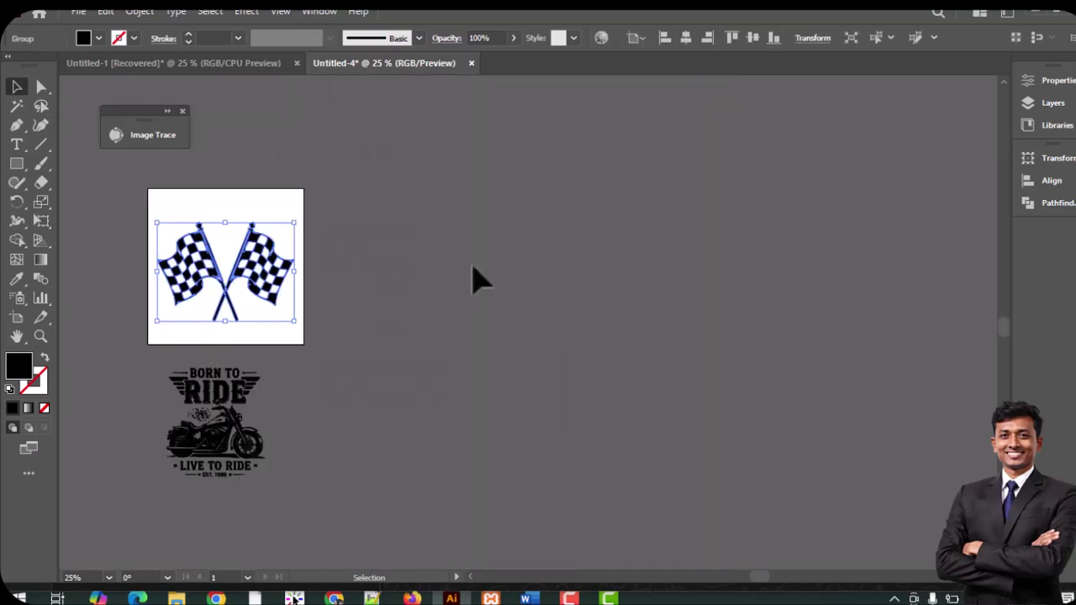
pyautogui.click(473, 269)
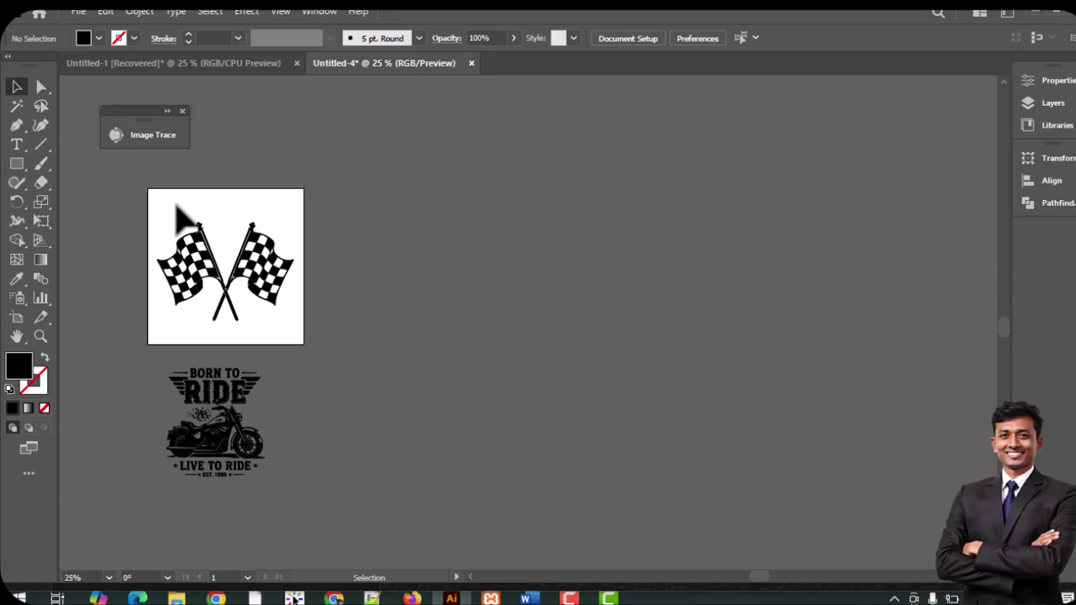
pyautogui.click(79, 12)
pyautogui.click(552, 293)
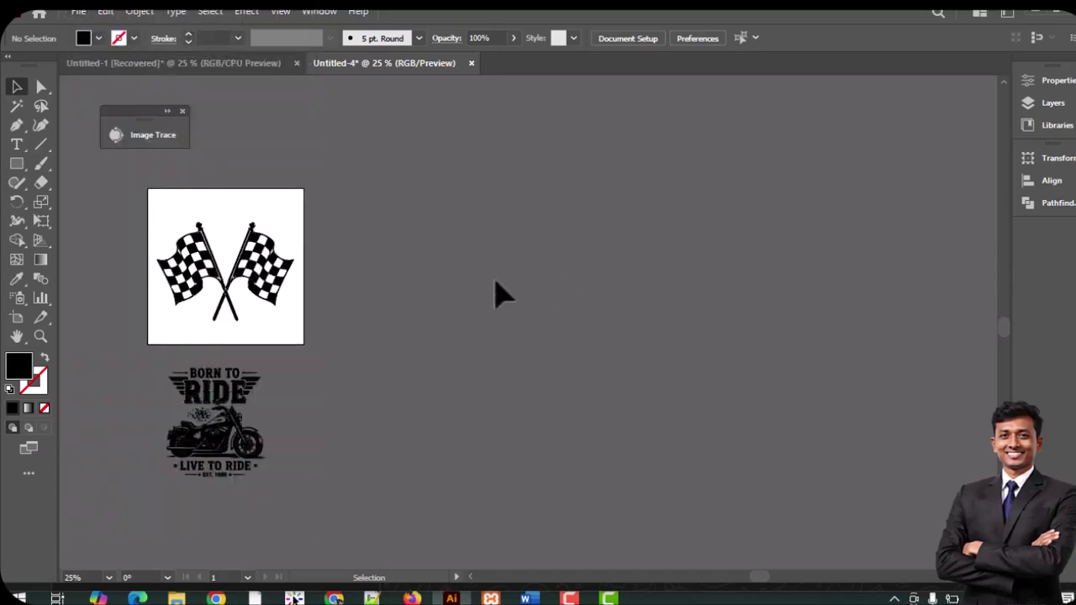
# Step: Run the script 9 Logo_Color_Variation.jsx from the Desktop folder r on the crossed checkered flags group
pyautogui.hotkey('ctrl', 'a')
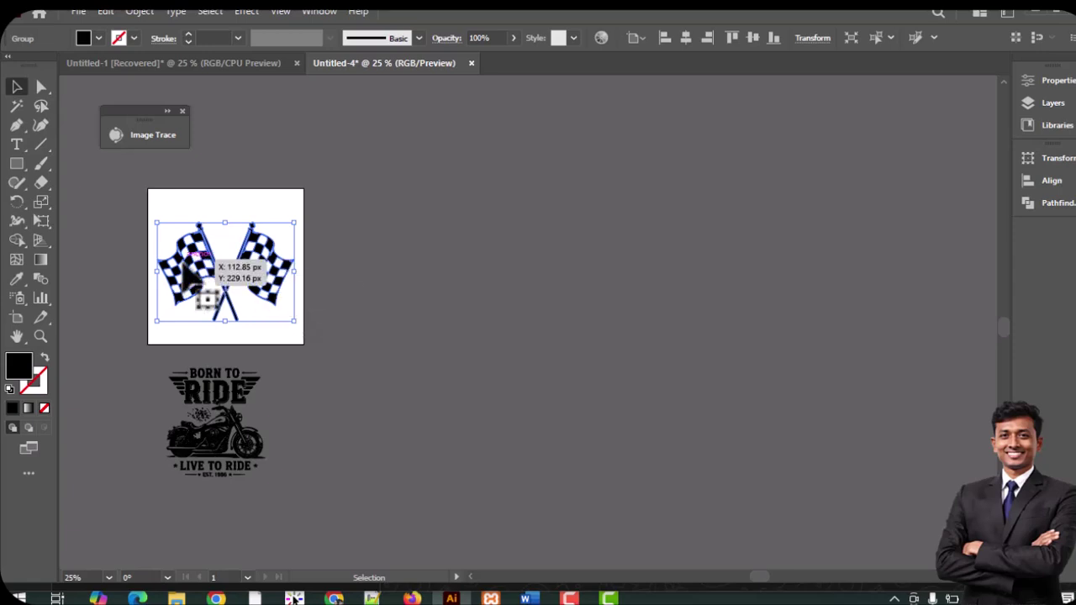
pyautogui.moveTo(185, 270); pyautogui.dragTo(193, 286)
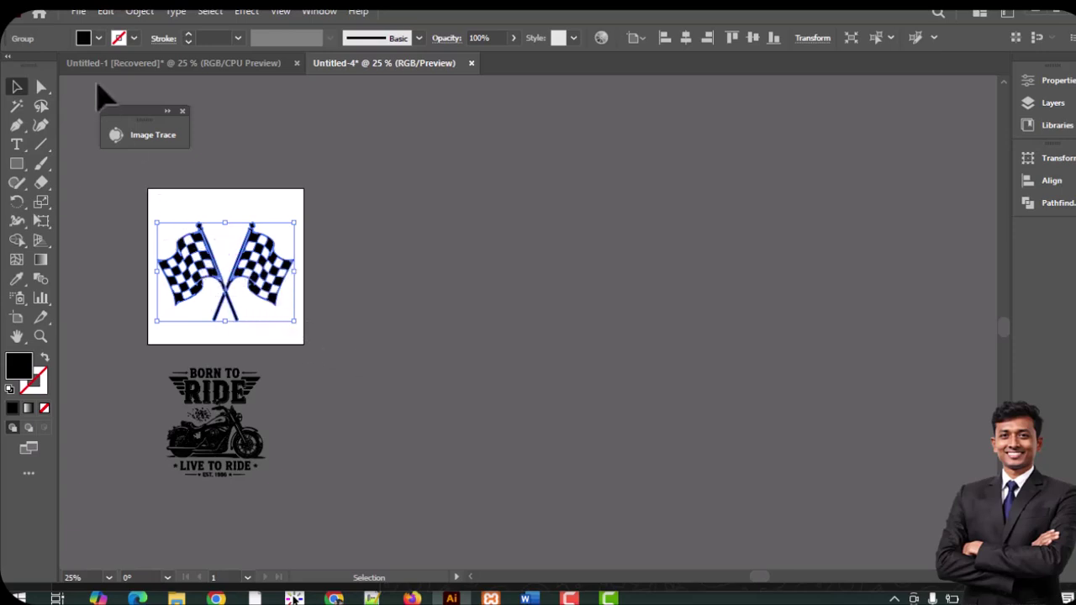
pyautogui.click(79, 13)
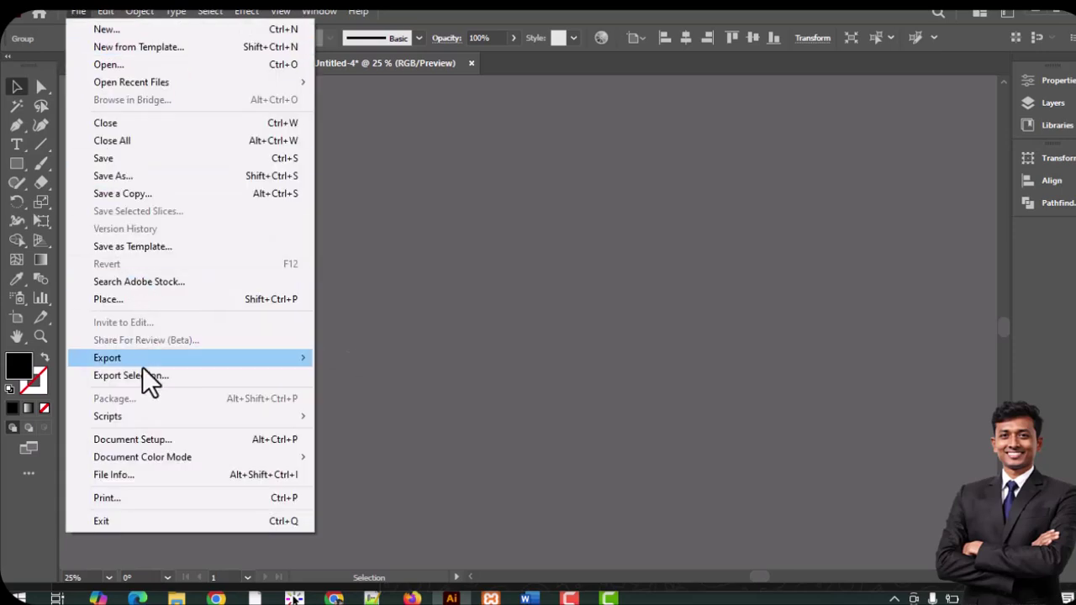
pyautogui.moveTo(137, 414)
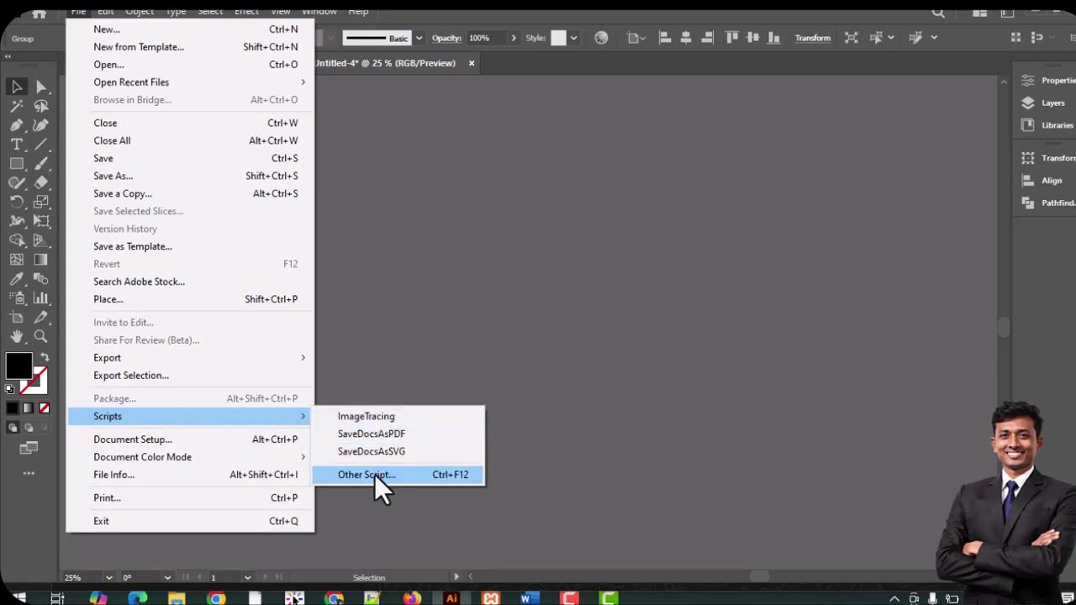
pyautogui.click(407, 480)
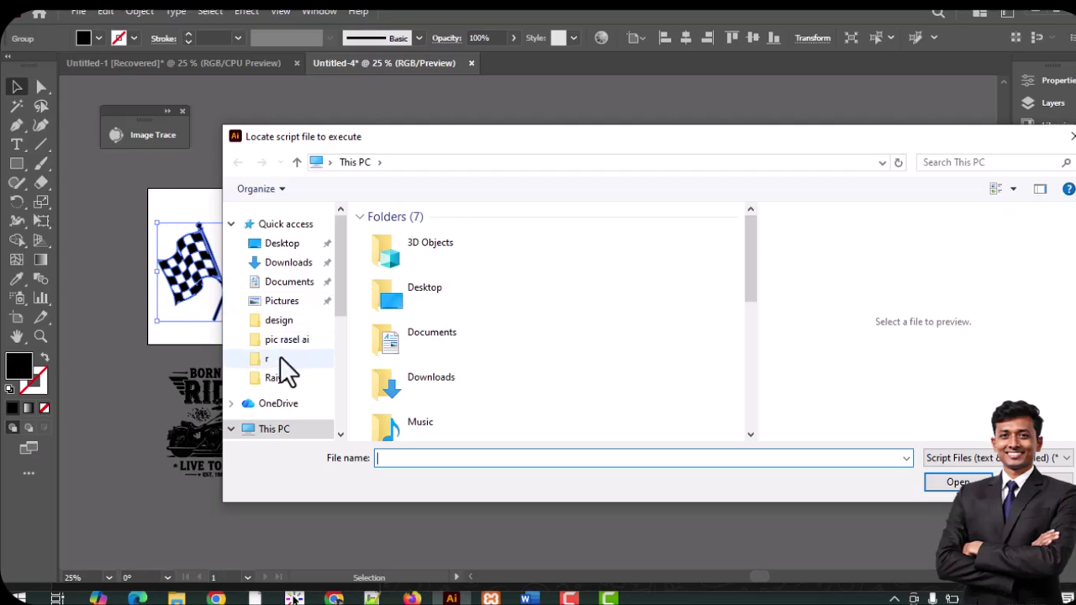
pyautogui.click(281, 358)
pyautogui.click(425, 294)
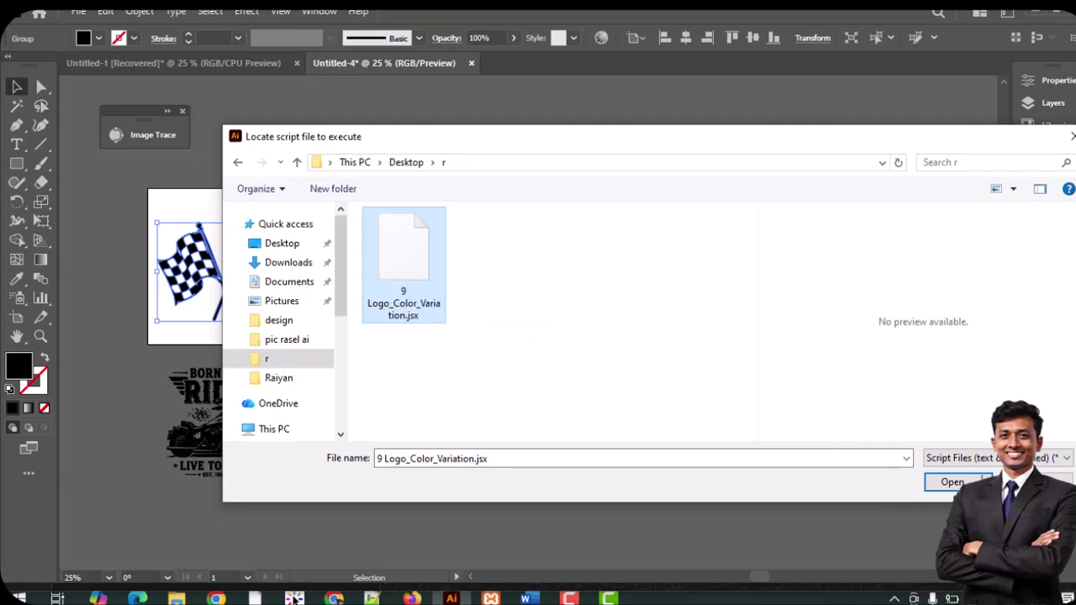
pyautogui.click(950, 481)
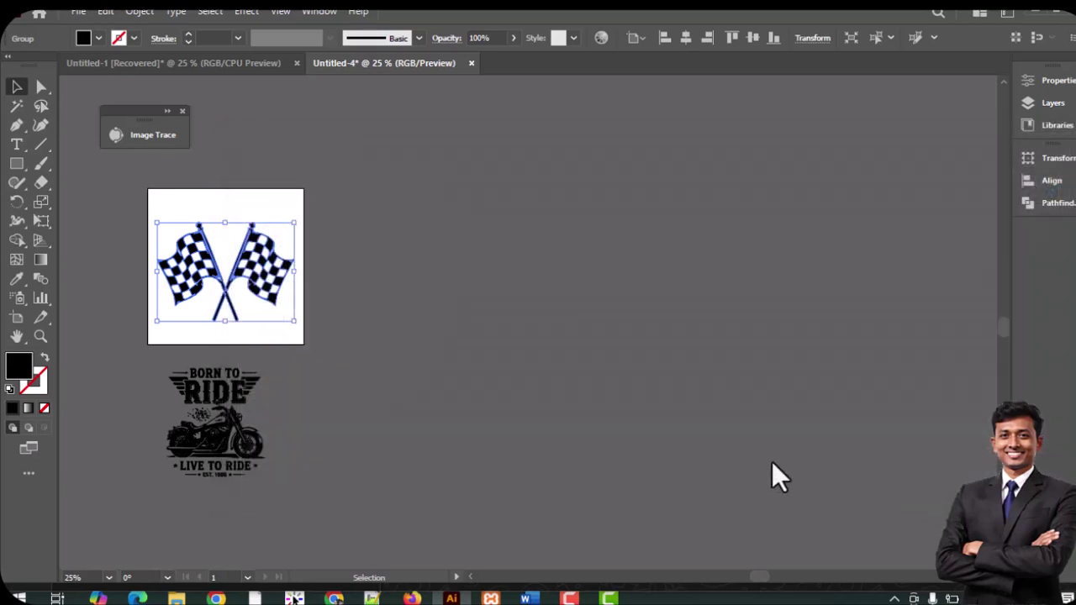
pyautogui.moveTo(517, 261); pyautogui.dragTo(427, 231)
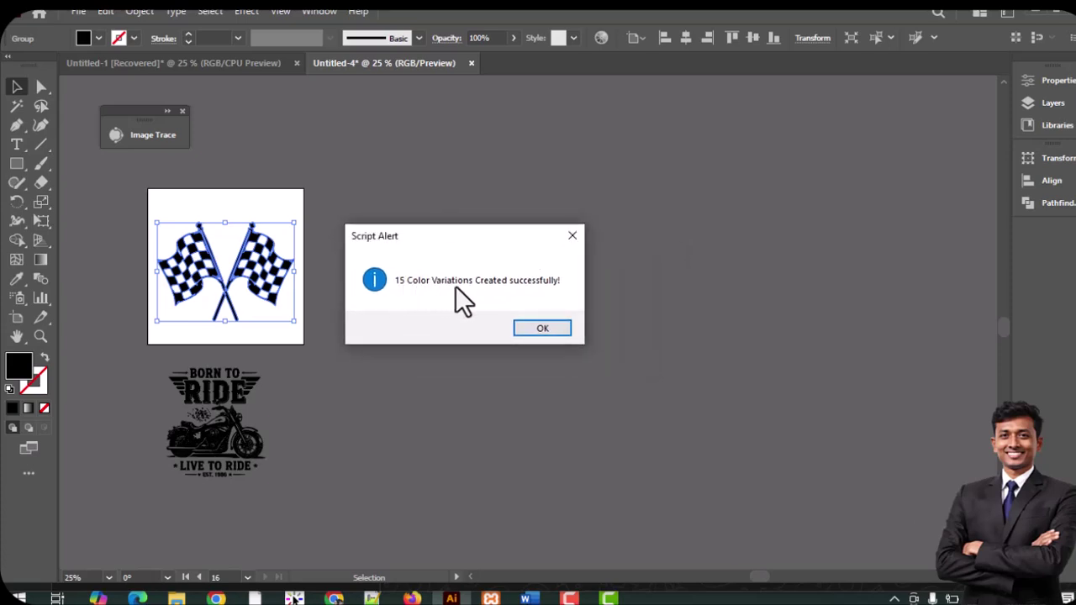
pyautogui.click(540, 330)
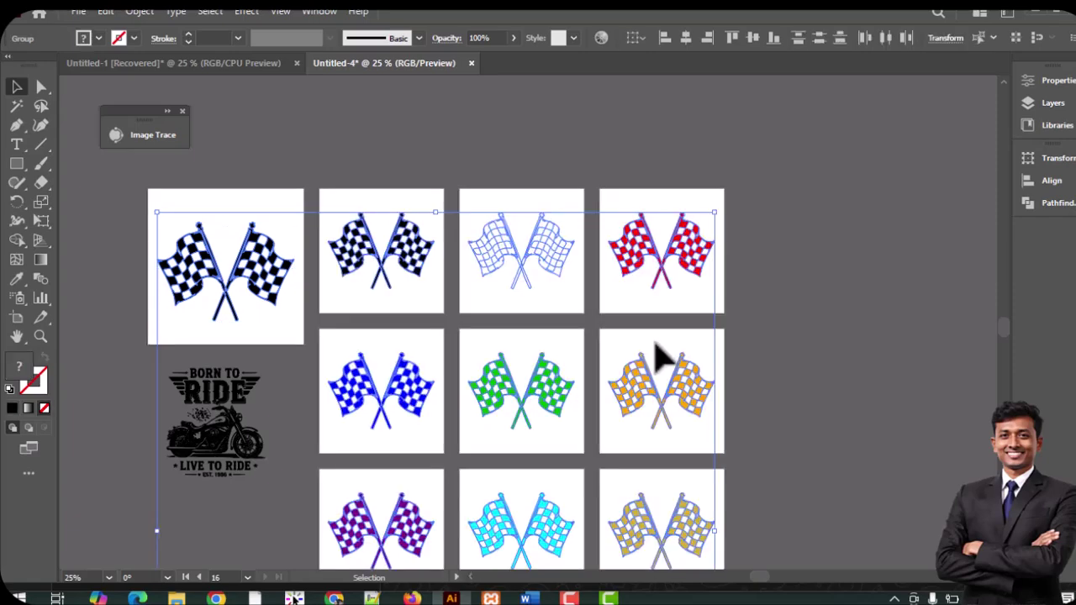
# Step: Examine the colour variations of the checkered flags on the new artboards and undo their creation
pyautogui.scroll(-2, 660, 357)
pyautogui.scroll(-7, 659, 357)
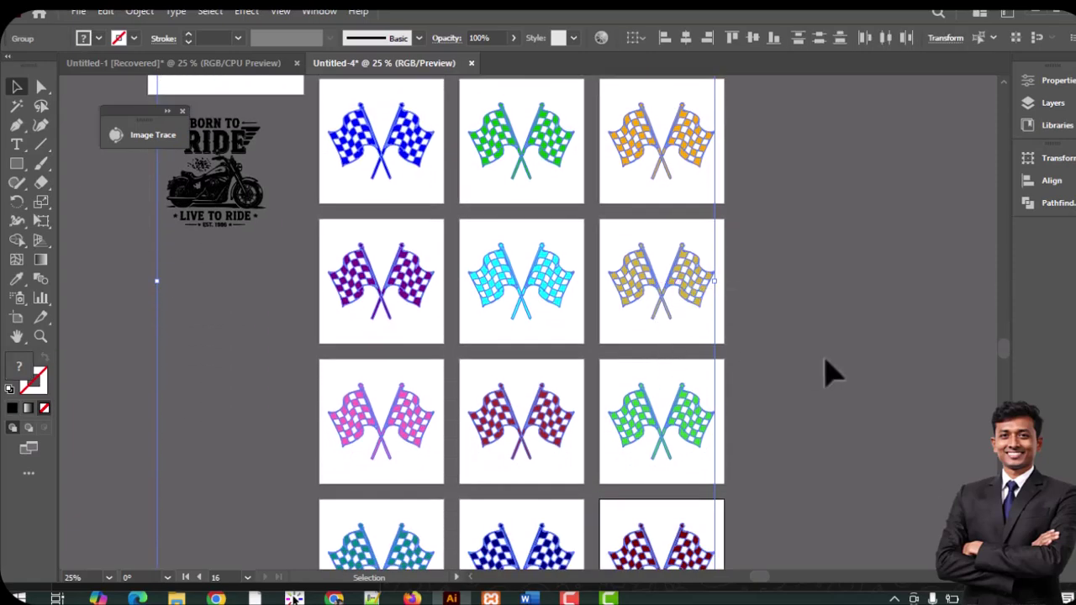
pyautogui.click(827, 373)
pyautogui.scroll(7, 560, 341)
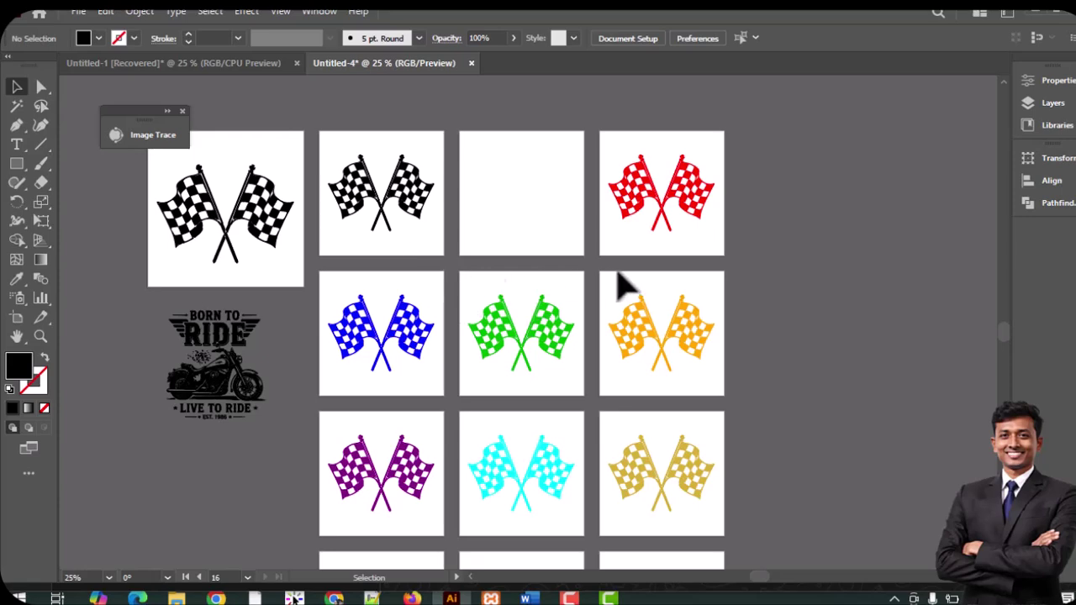
pyautogui.scroll(-4, 631, 299)
pyautogui.scroll(-10, 628, 300)
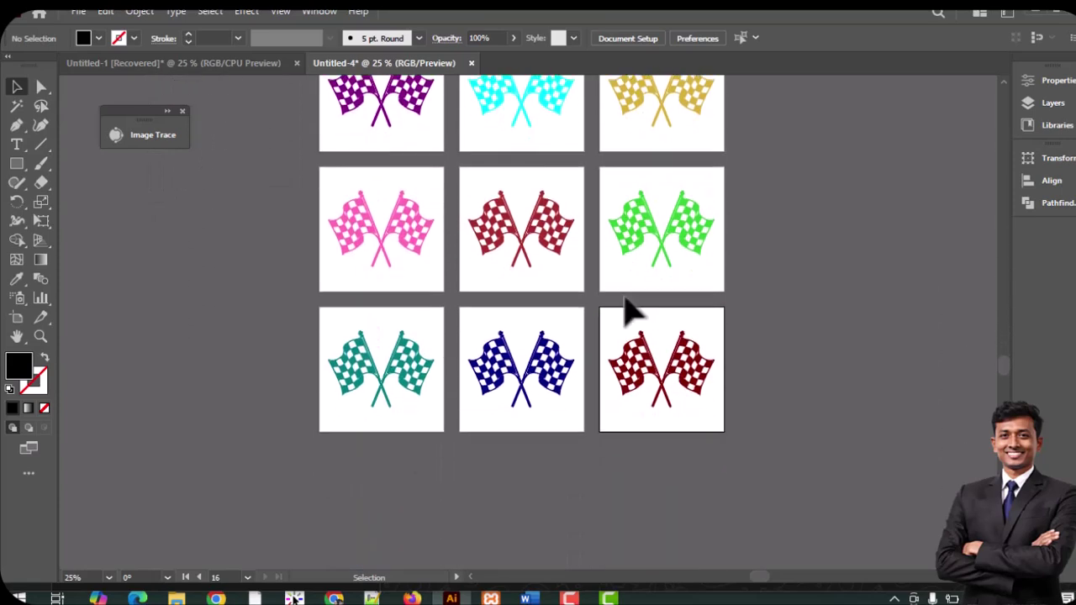
pyautogui.scroll(6, 628, 308)
pyautogui.scroll(8, 629, 311)
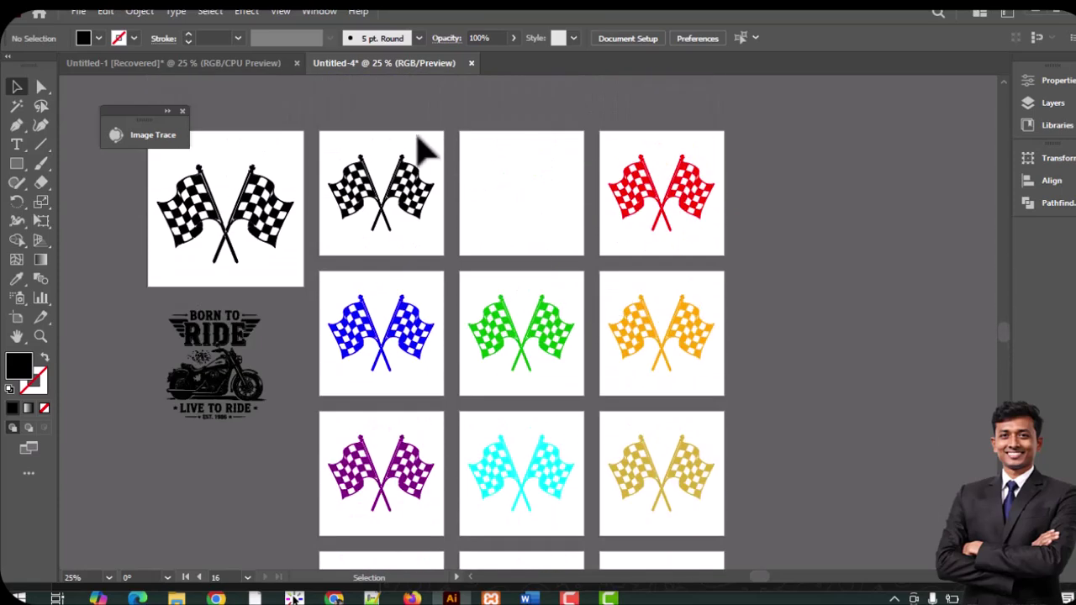
pyautogui.hotkey('ctrl', 'z')
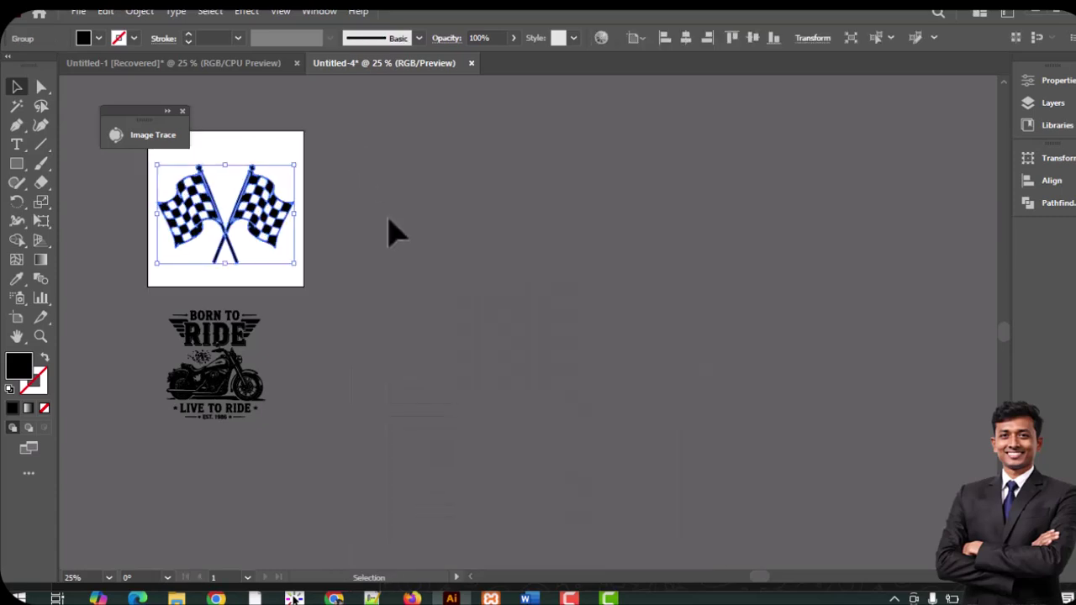
# Step: Run the script 9 Logo_Color_Variation.jsx from the Desktop folder r on the Born to Ride motorcycle logo
pyautogui.click(236, 370)
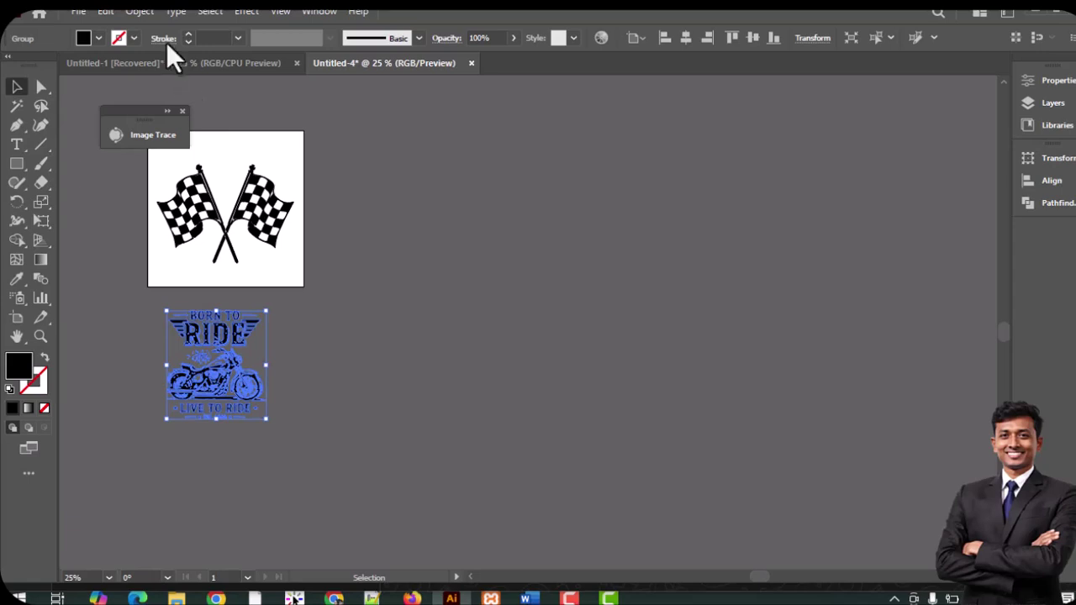
pyautogui.click(82, 11)
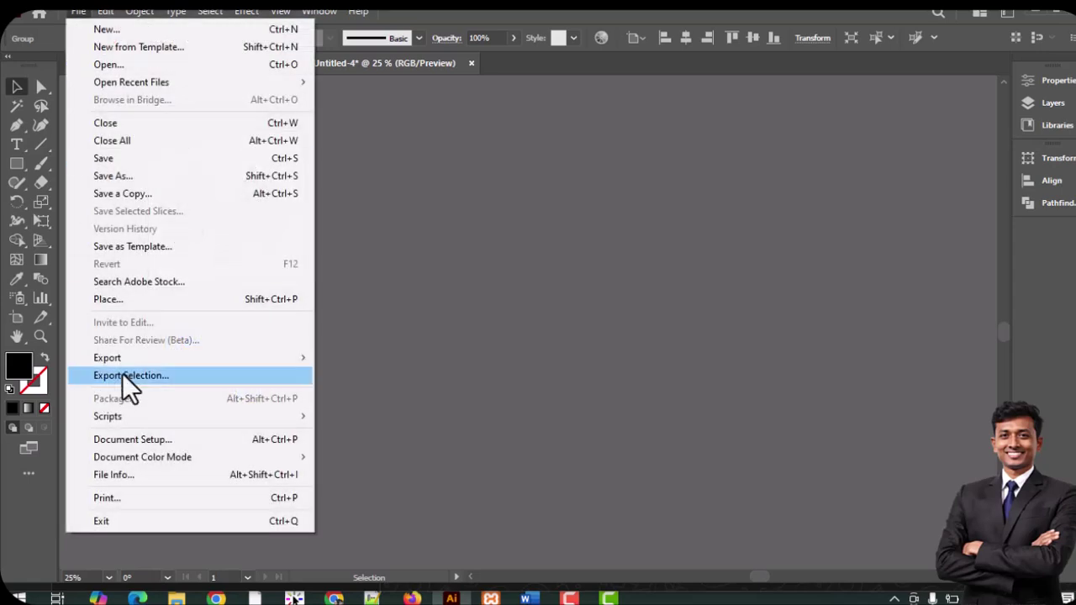
pyautogui.moveTo(215, 416)
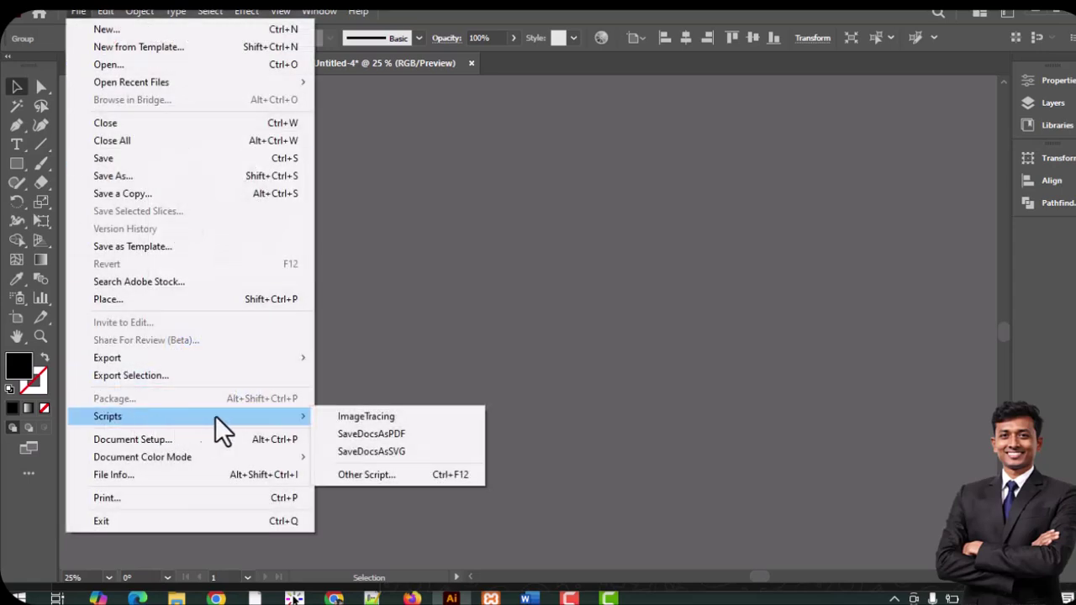
pyautogui.click(361, 475)
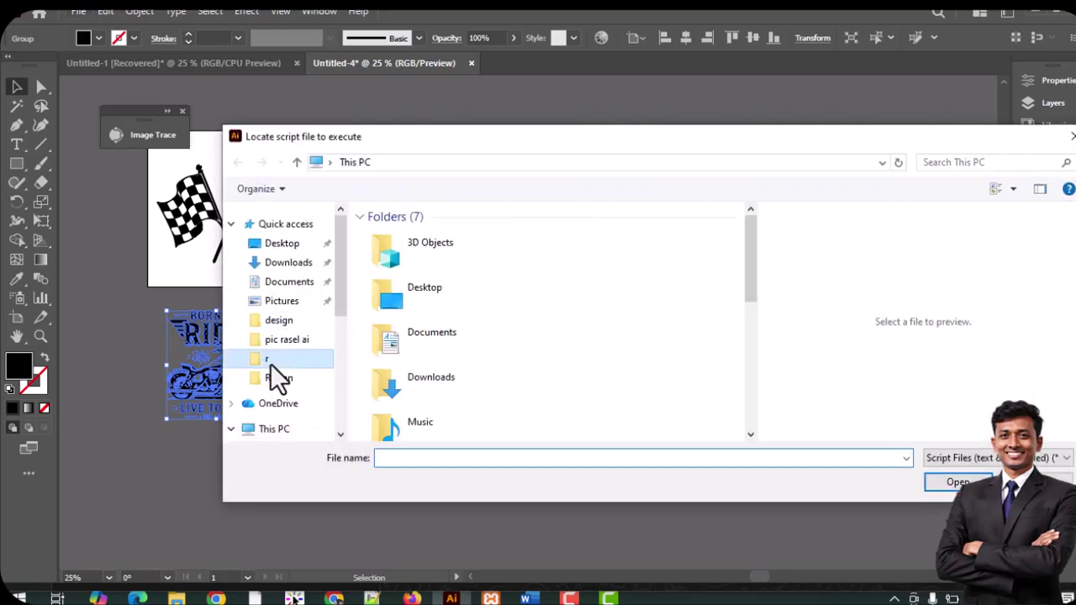
pyautogui.click(269, 363)
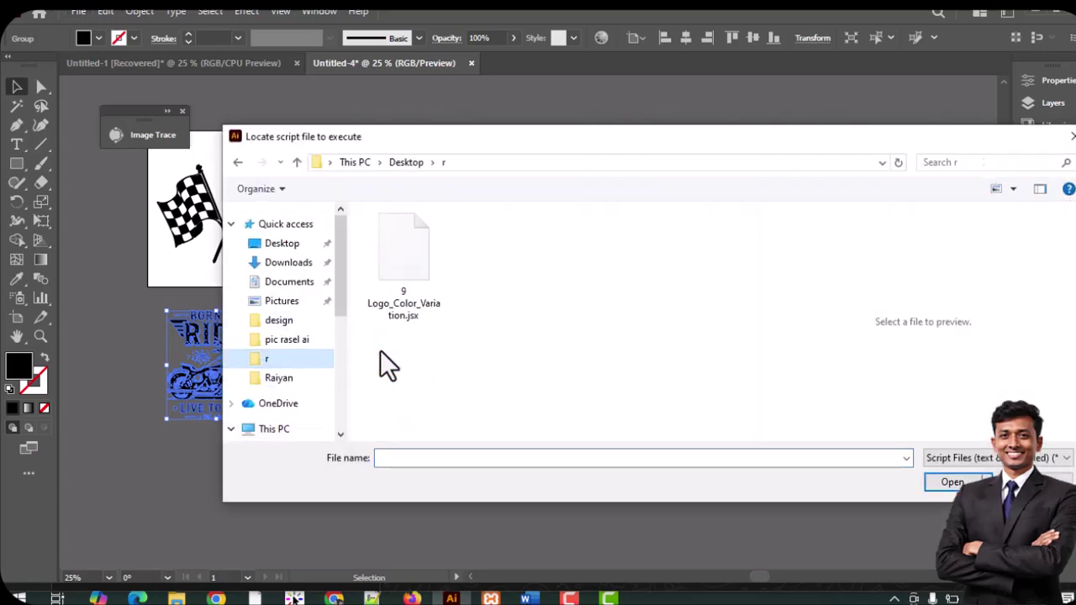
pyautogui.click(394, 288)
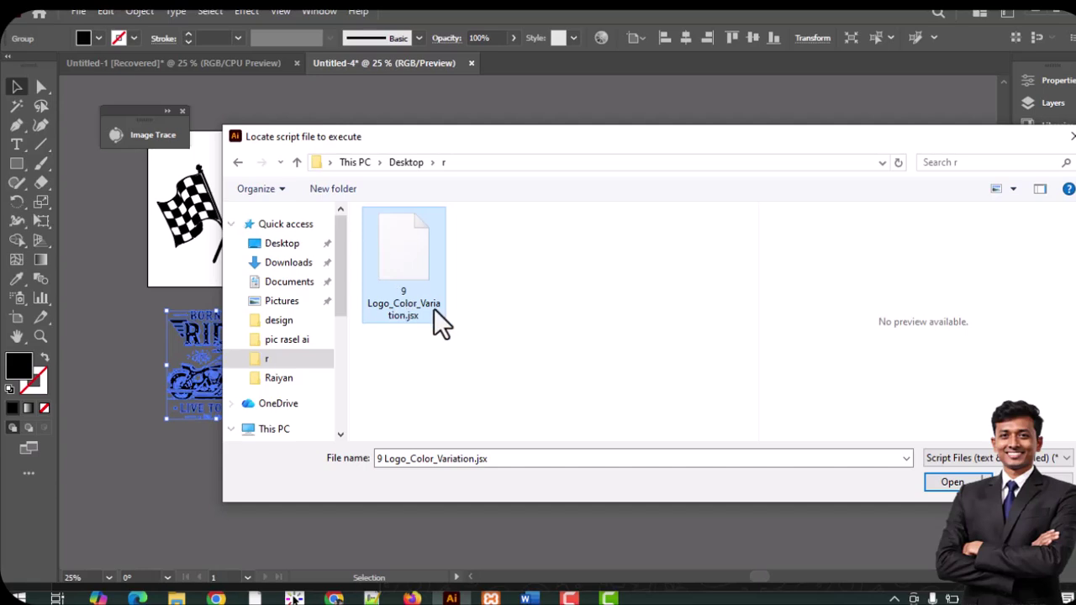
pyautogui.click(948, 481)
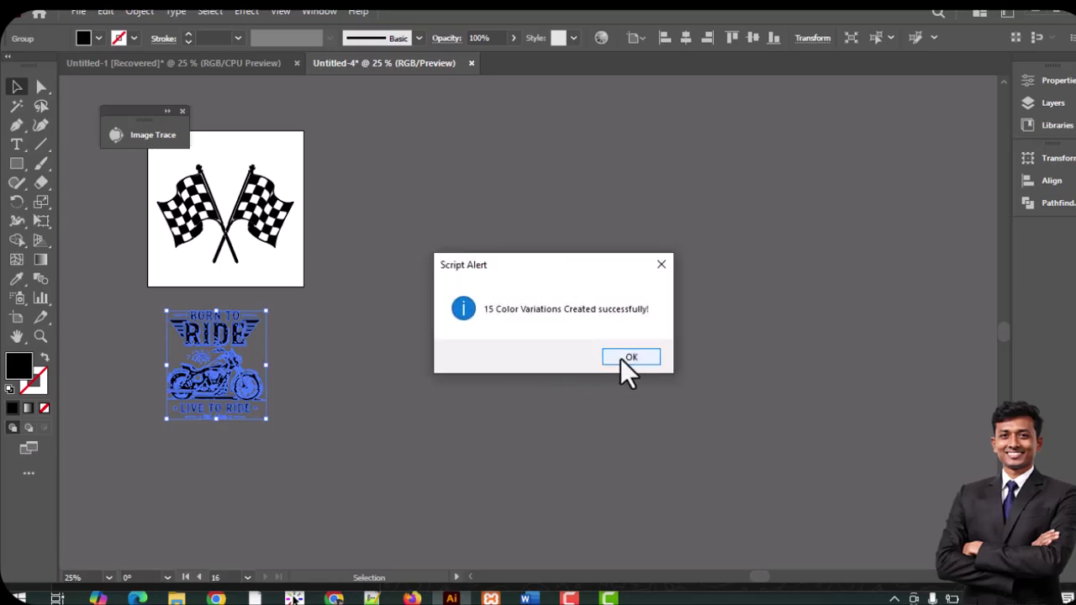
pyautogui.click(620, 358)
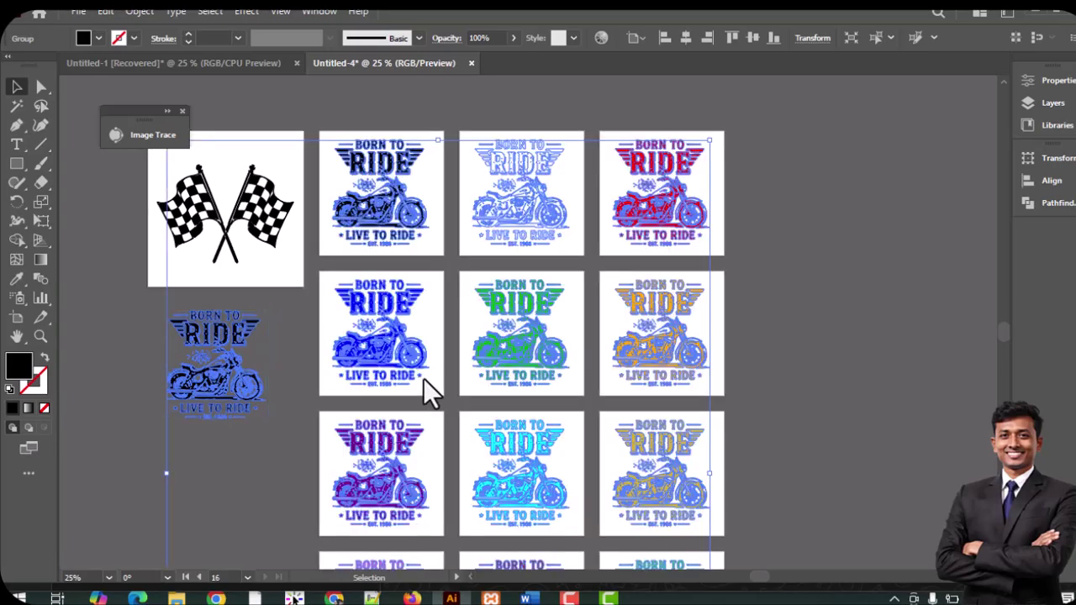
# Step: Draw one rectangle covering all the artboards with the motorcycle logo's colour variations
pyautogui.click(424, 378)
pyautogui.scroll(-3, 830, 349)
pyautogui.scroll(-6, 826, 333)
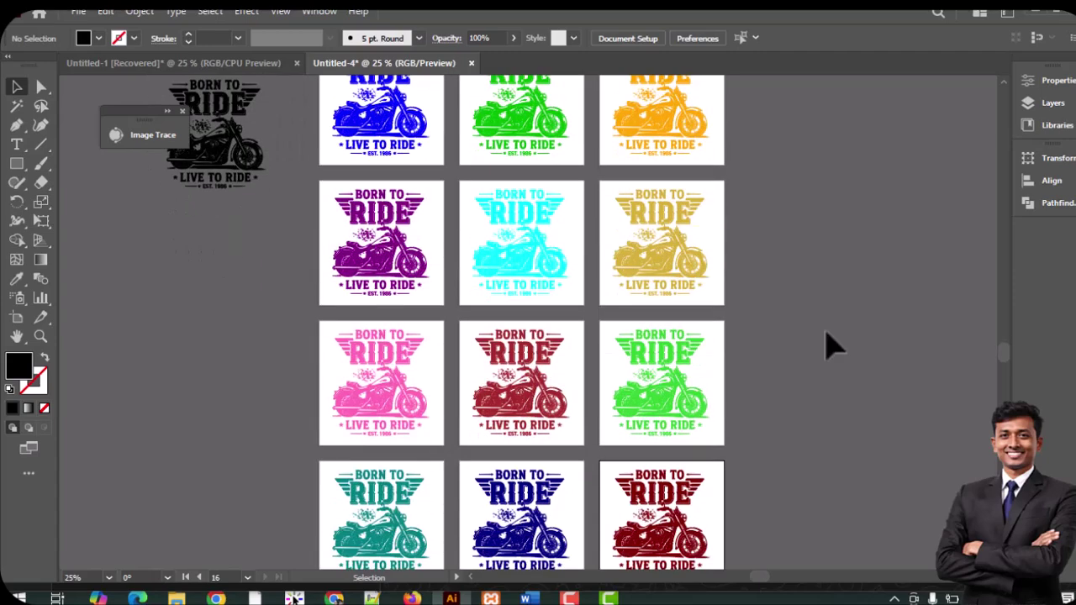
pyautogui.scroll(14, 826, 333)
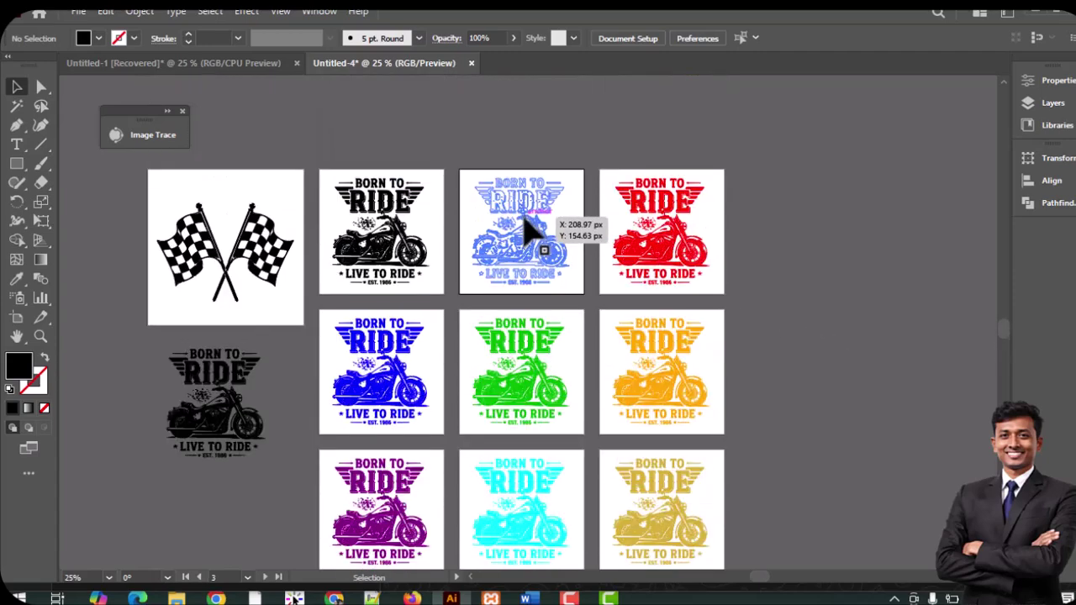
pyautogui.click(524, 227)
pyautogui.hotkey('ctrl', 'shift', 'a')
pyautogui.click(17, 163)
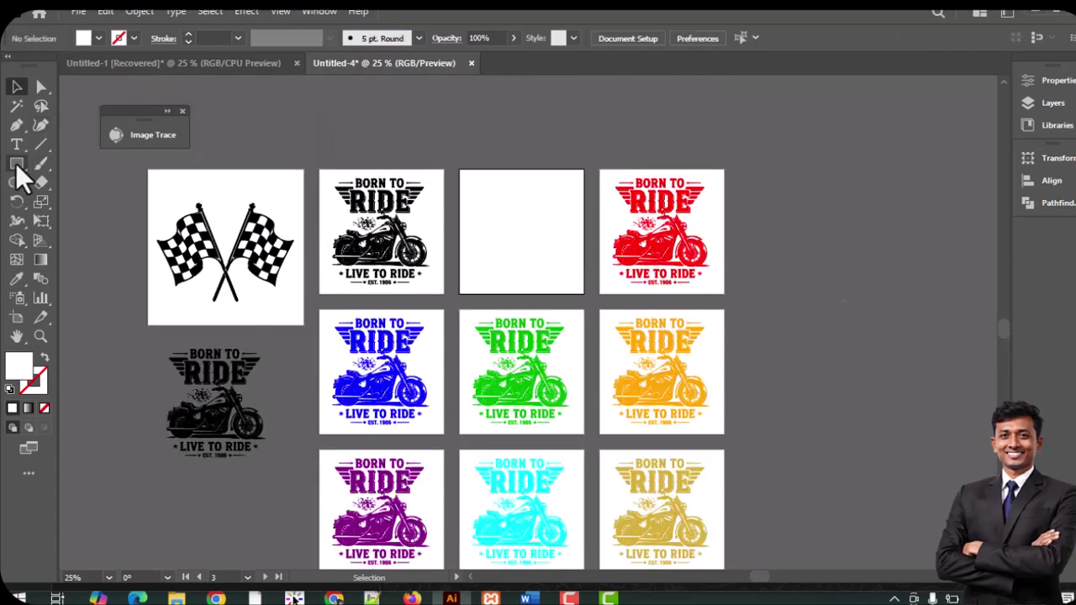
pyautogui.moveTo(320, 168)
pyautogui.mouseDown()
pyautogui.moveTo(573, 500)
pyautogui.moveTo(635, 599)
pyautogui.moveTo(668, 600)
pyautogui.moveTo(717, 500)
pyautogui.moveTo(732, 507)
pyautogui.mouseUp()
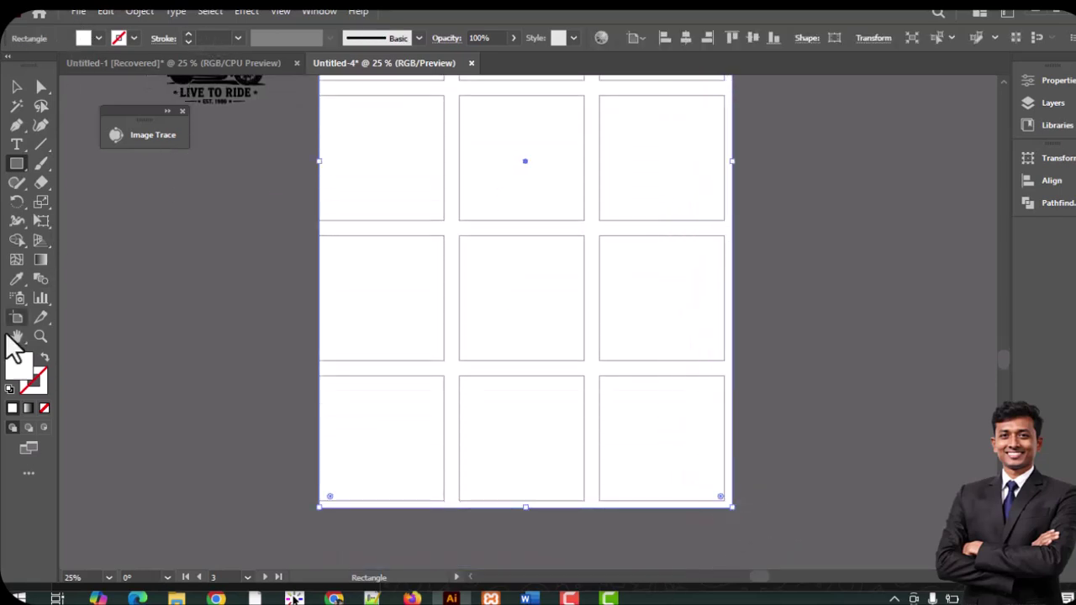
# Step: Fill the rectangle with black (000000) and place it behind the motorcycle logo variations
pyautogui.doubleClick(18, 374)
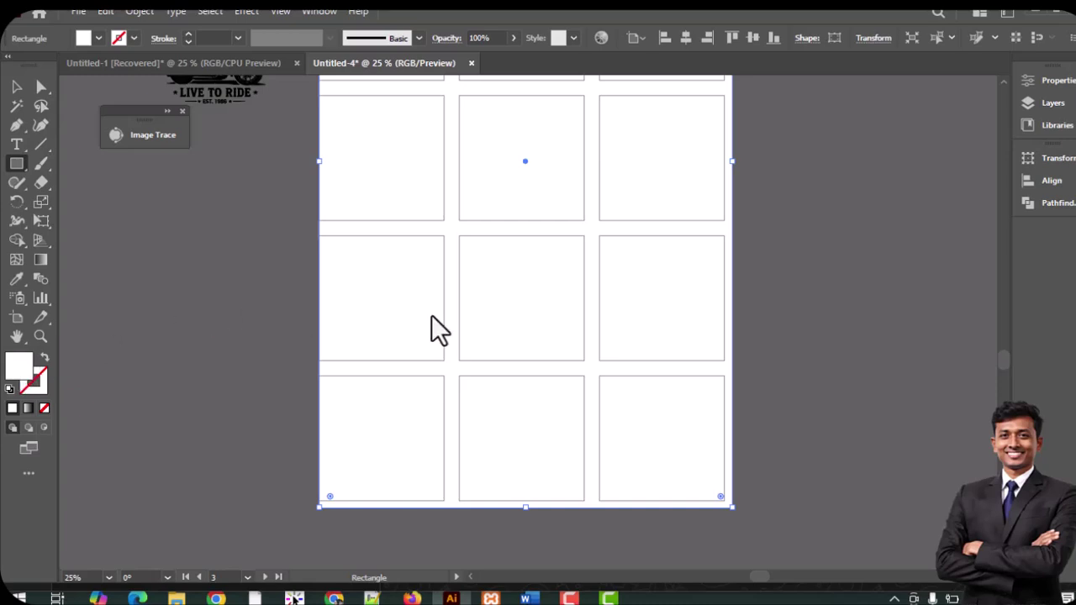
pyautogui.moveTo(436, 272); pyautogui.dragTo(611, 472)
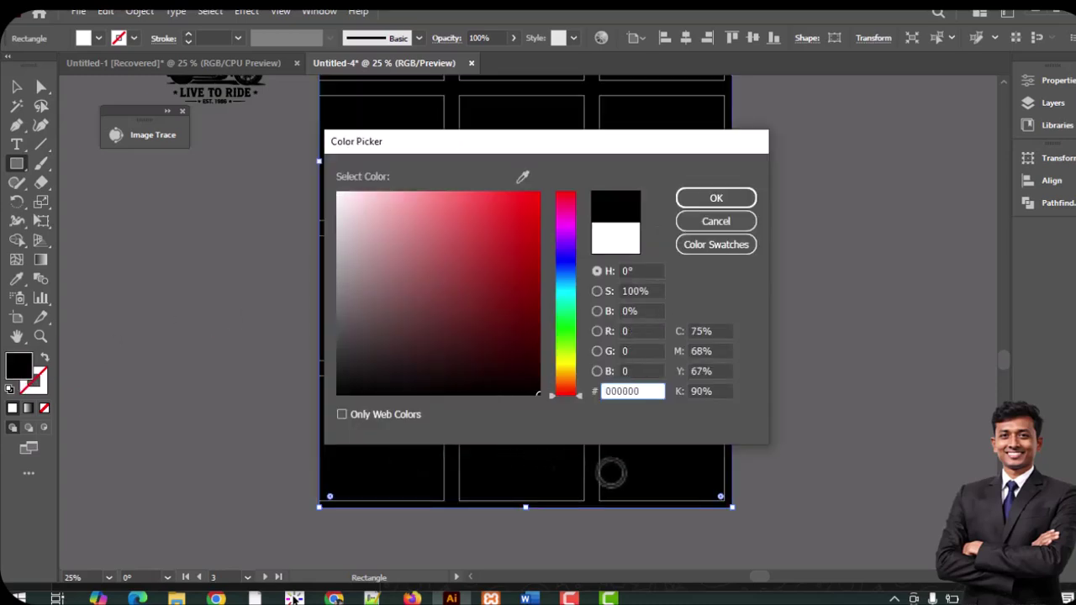
pyautogui.click(696, 202)
pyautogui.click(17, 86)
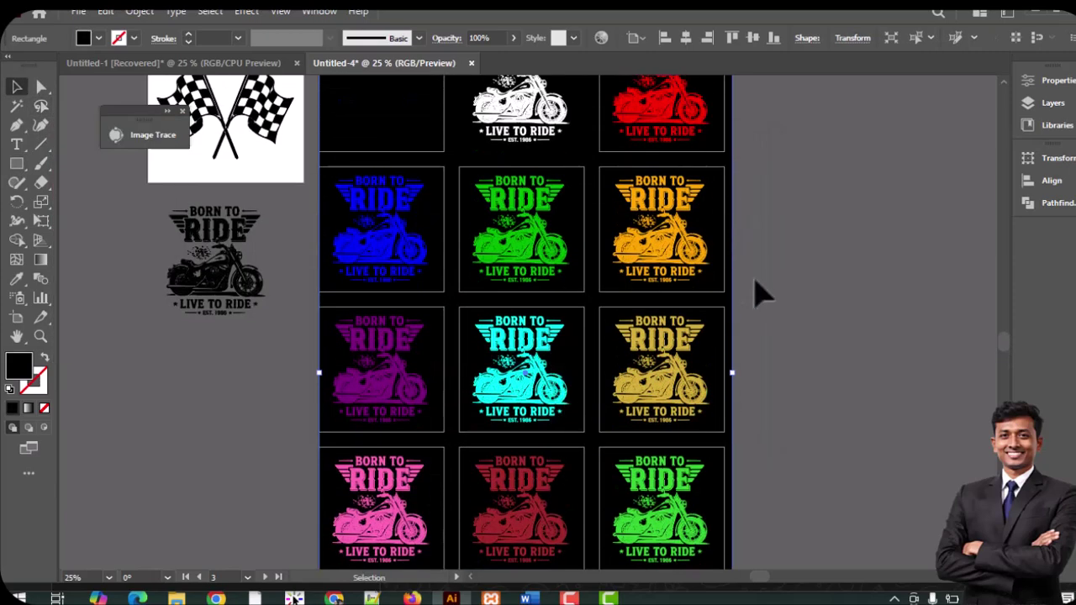
# Step: Examine how each motorcycle logo colour variation looks against the black background
pyautogui.click(760, 296)
pyautogui.scroll(4, 740, 286)
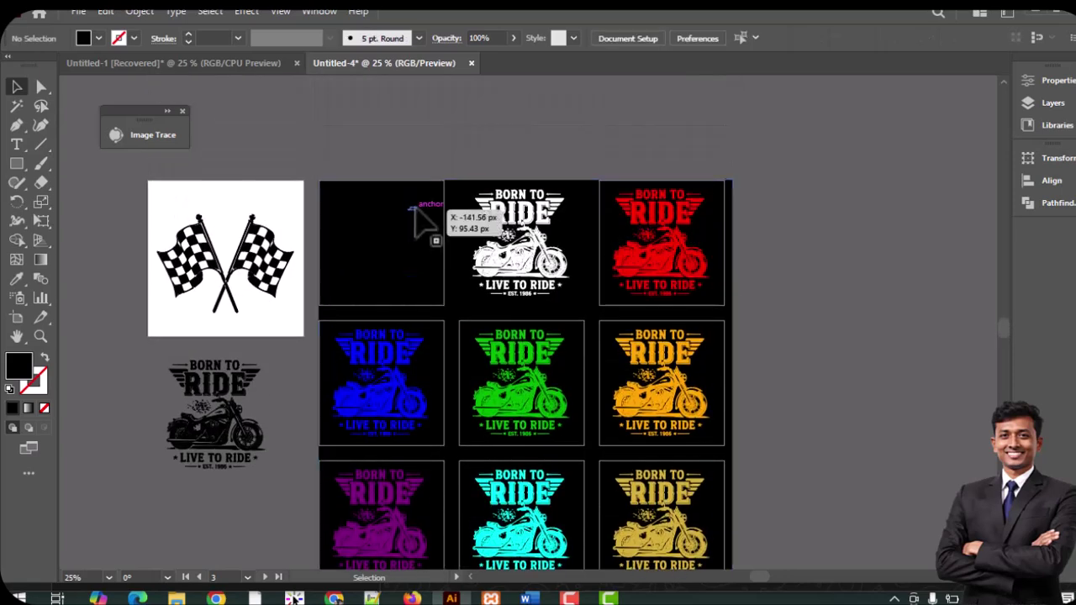
pyautogui.click(345, 219)
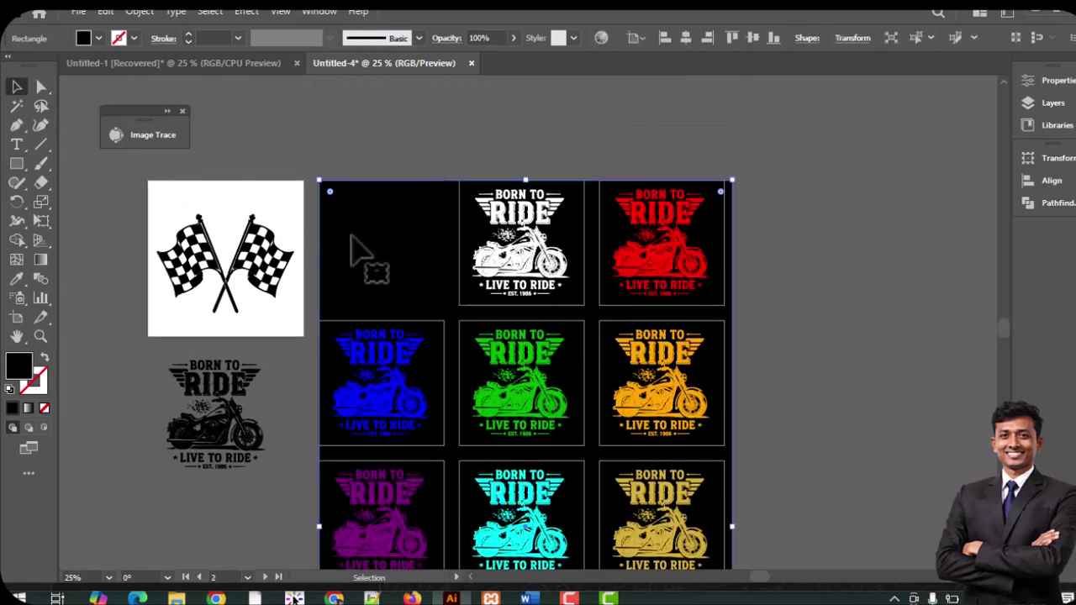
pyautogui.scroll(-5, 391, 311)
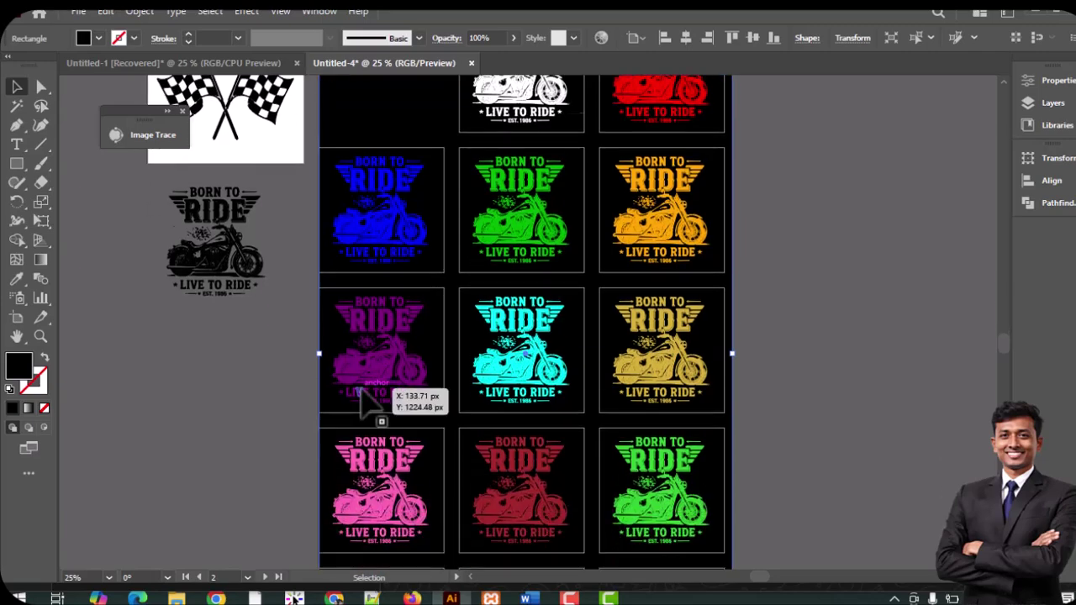
pyautogui.scroll(-5, 629, 480)
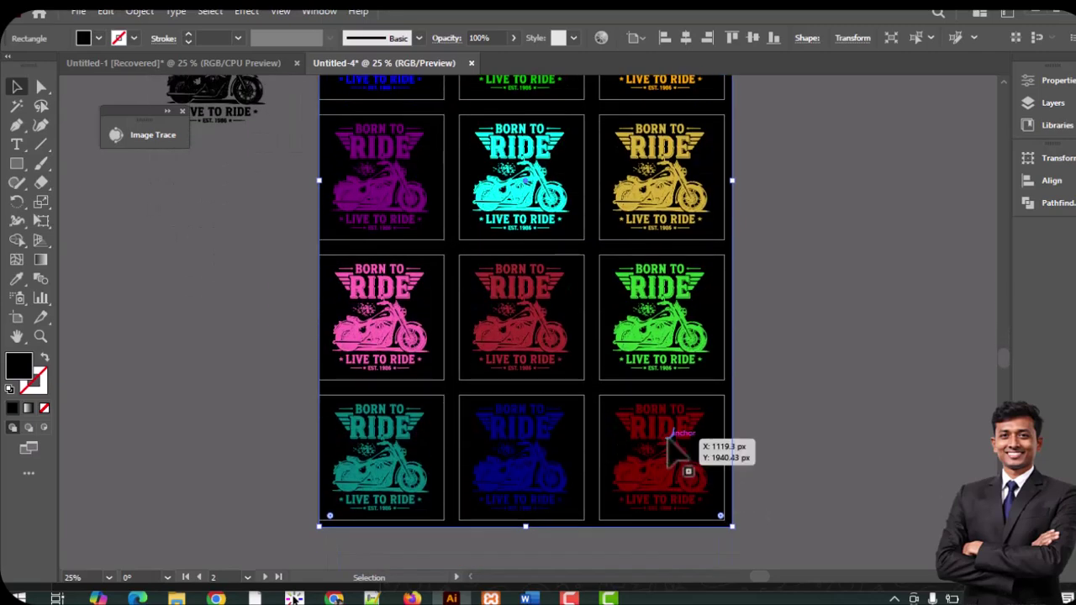
pyautogui.scroll(11, 670, 438)
pyautogui.scroll(-3, 684, 456)
pyautogui.scroll(-3, 691, 431)
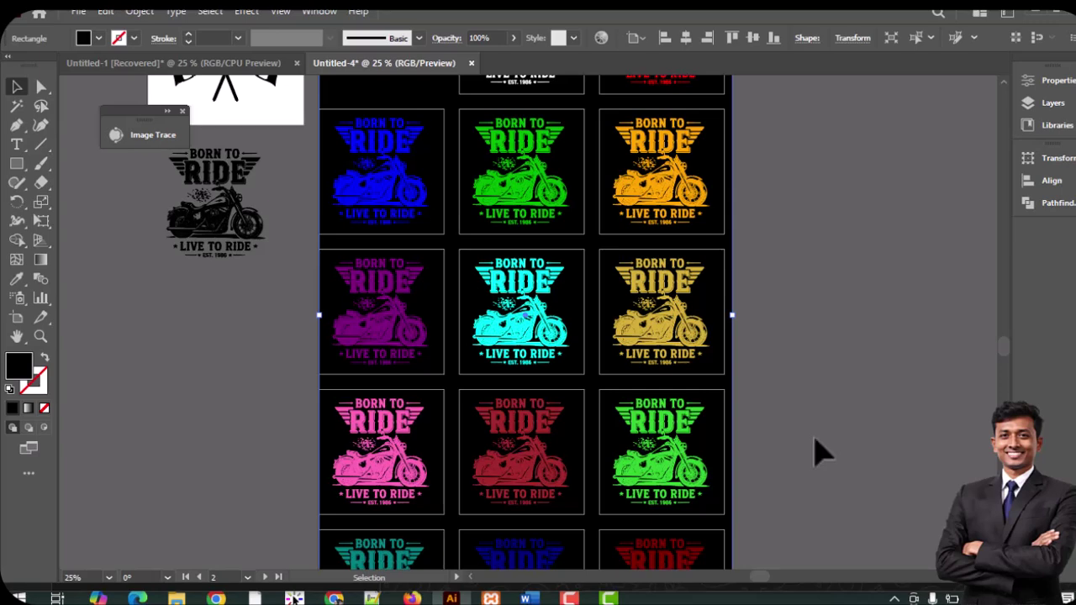